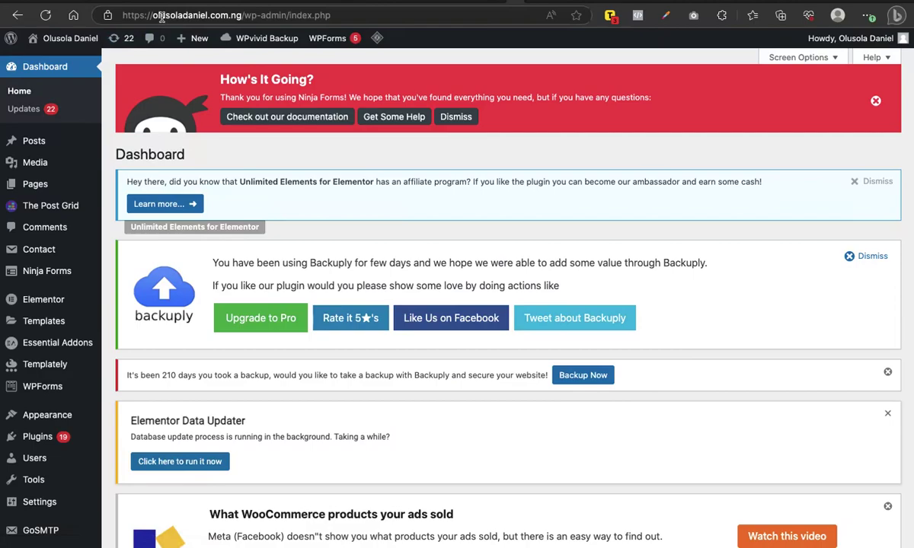
left_click_drag(152, 15, 310, 13)
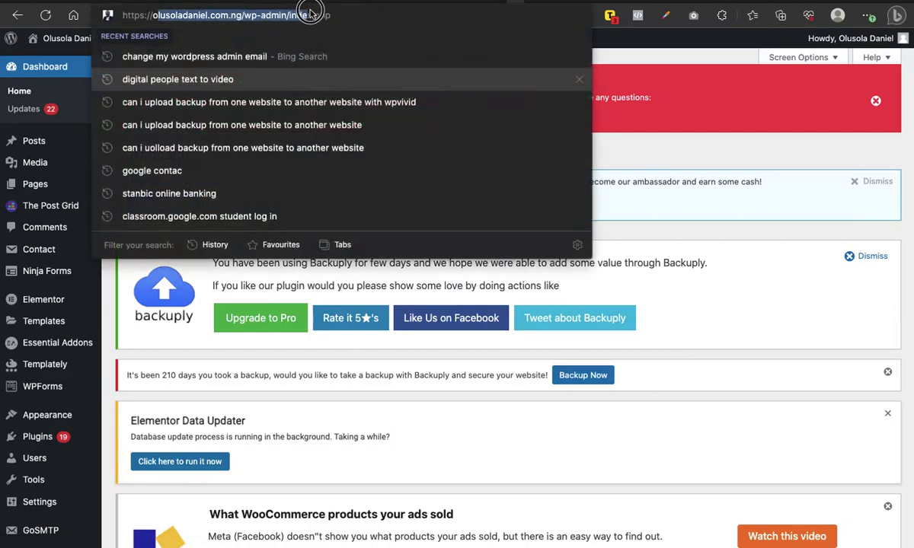
left_click(314, 15)
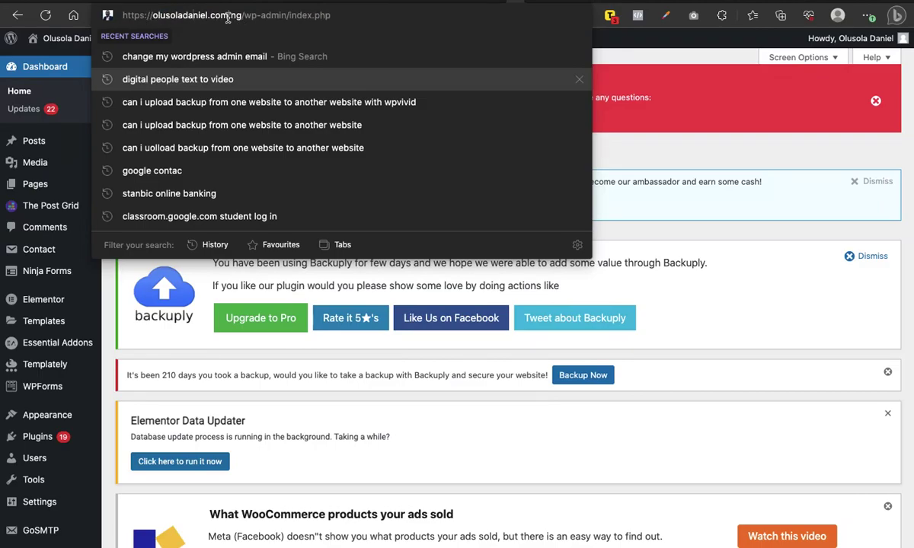
left_click(667, 158)
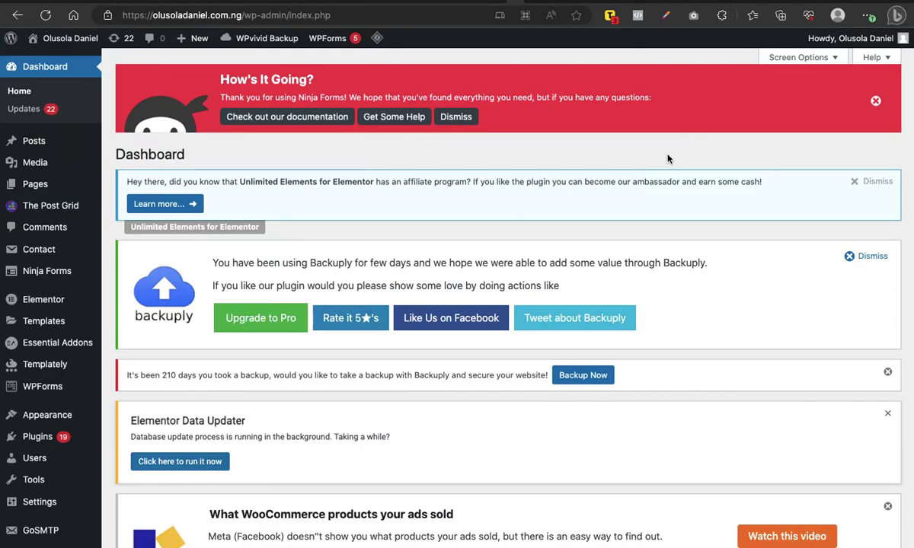
Step: Open the page for adding new plugins and search the plugin directory for WPVivid
mouse_move(35, 442)
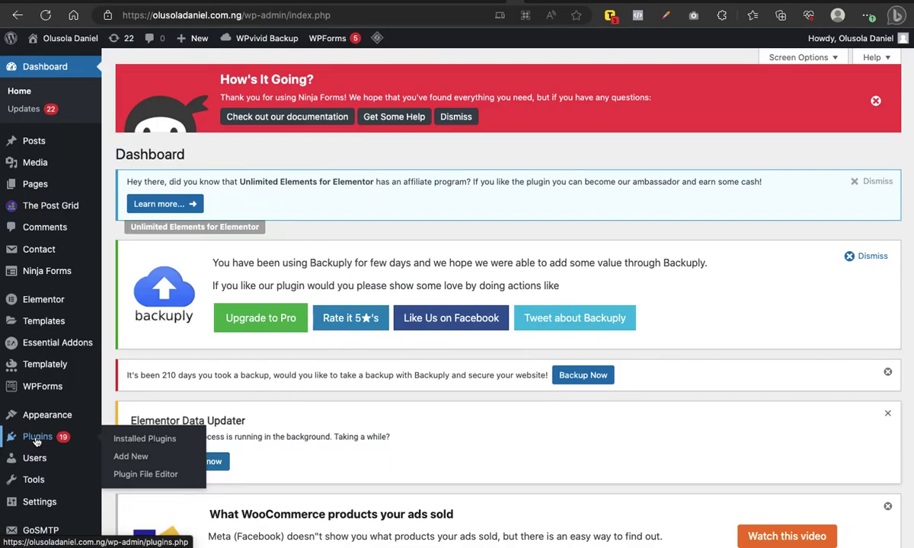
left_click(37, 440)
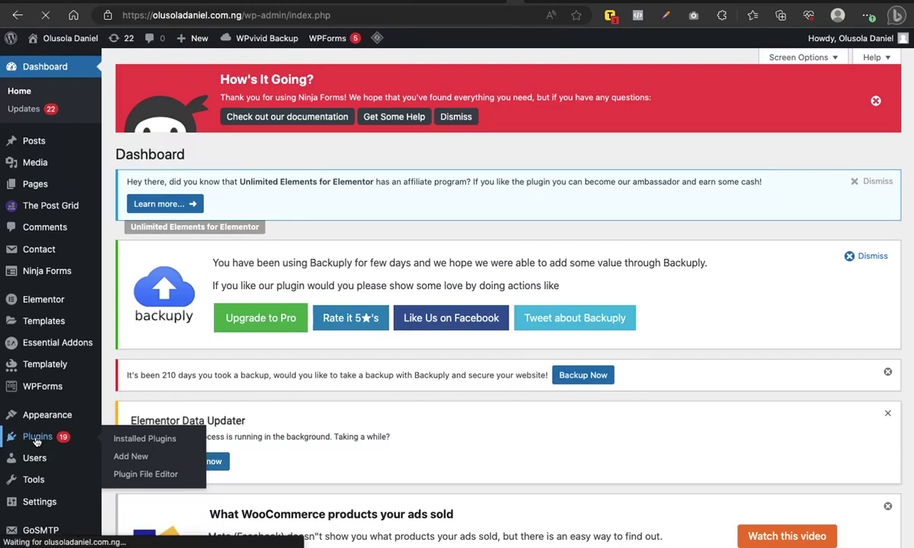
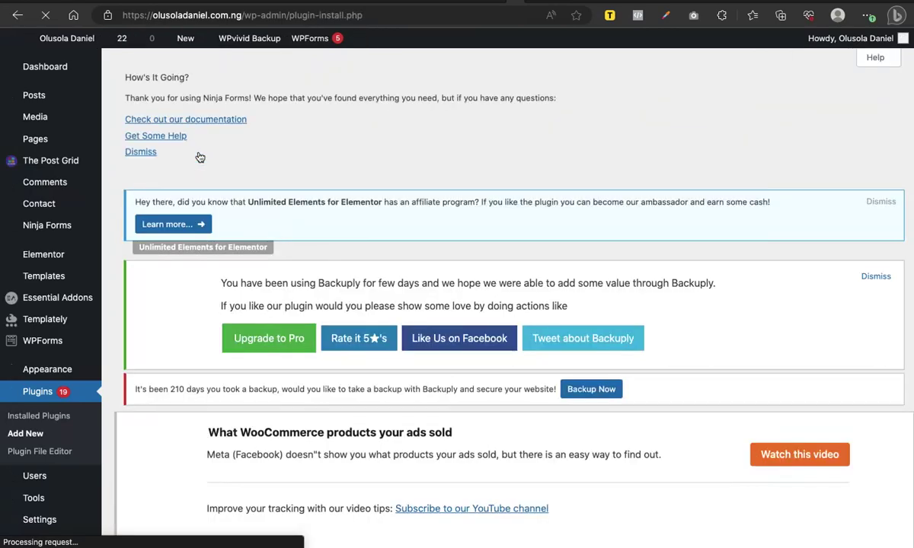
scroll(497, 264, "down", 4)
scroll(496, 264, "down", 4)
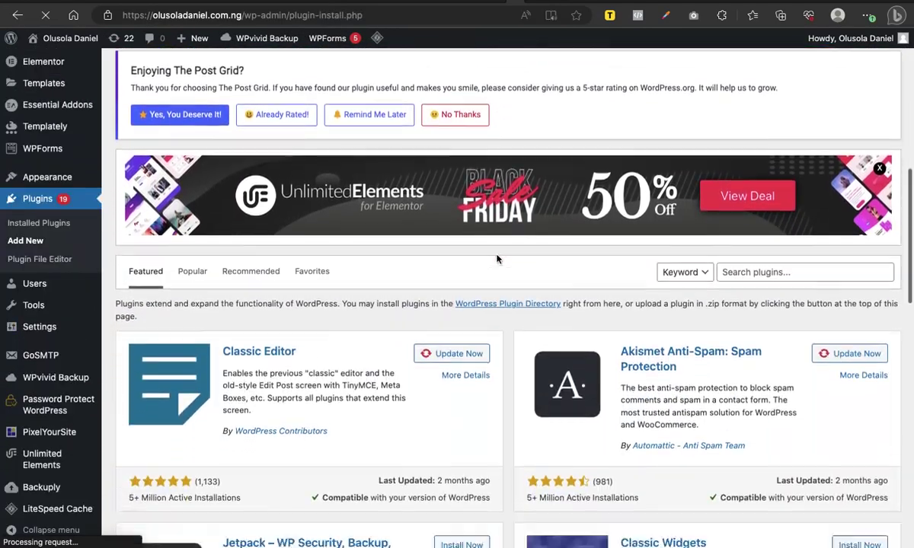
left_click(785, 192)
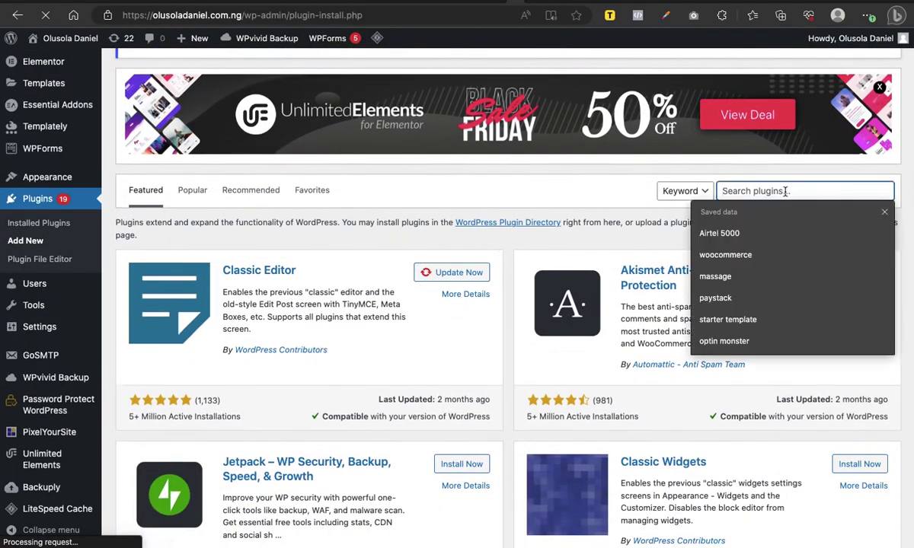
type("WP")
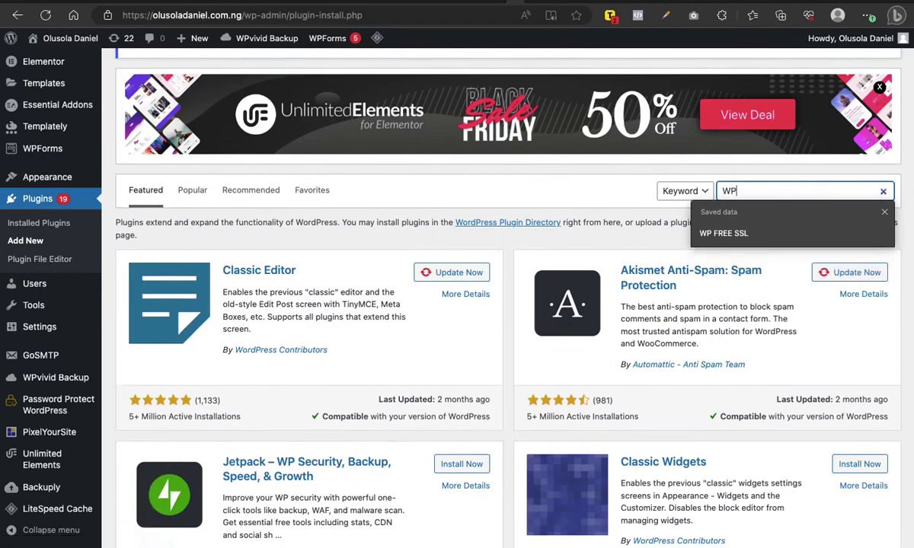
type("Vivid")
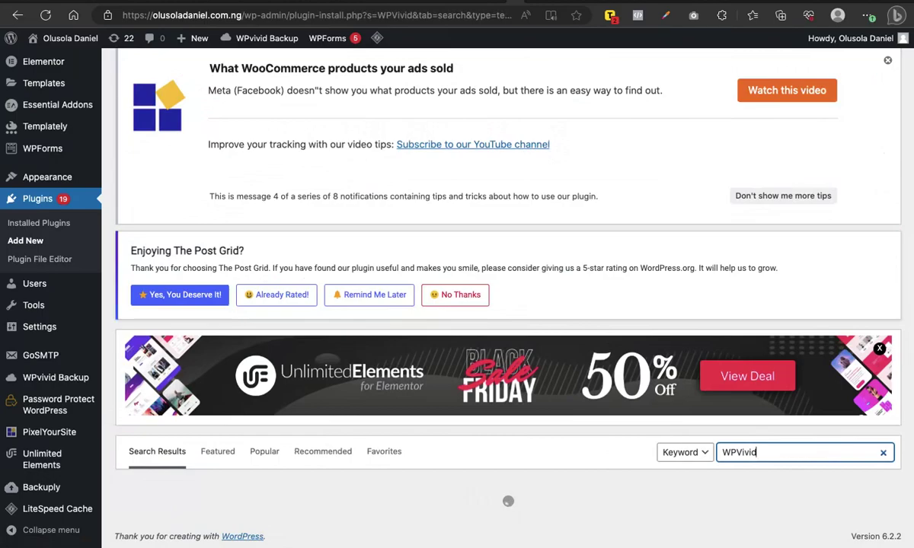
scroll(369, 217, "down", 5)
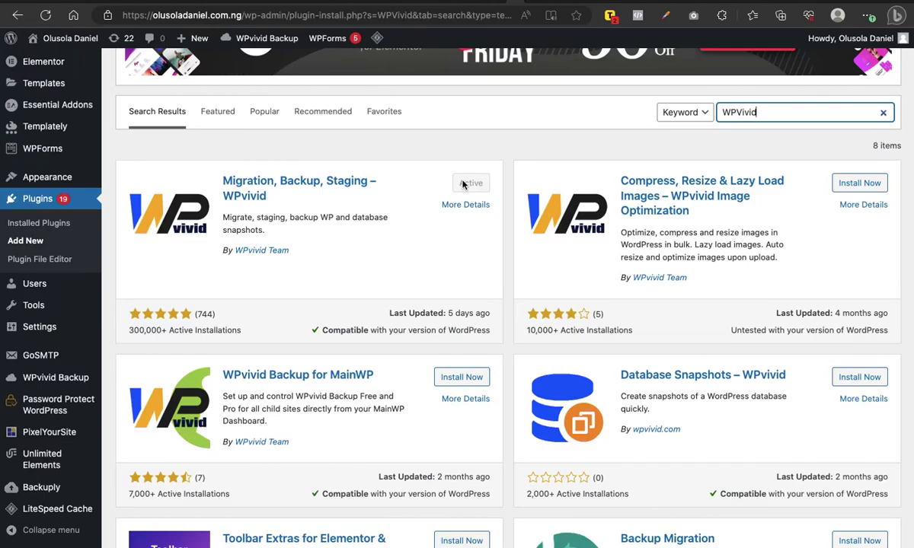
Step: Open the WPvivid Backup plugin's Backup & Restore page and display its area for uploading backups
scroll(338, 341, "up", 7)
scroll(338, 341, "up", 3)
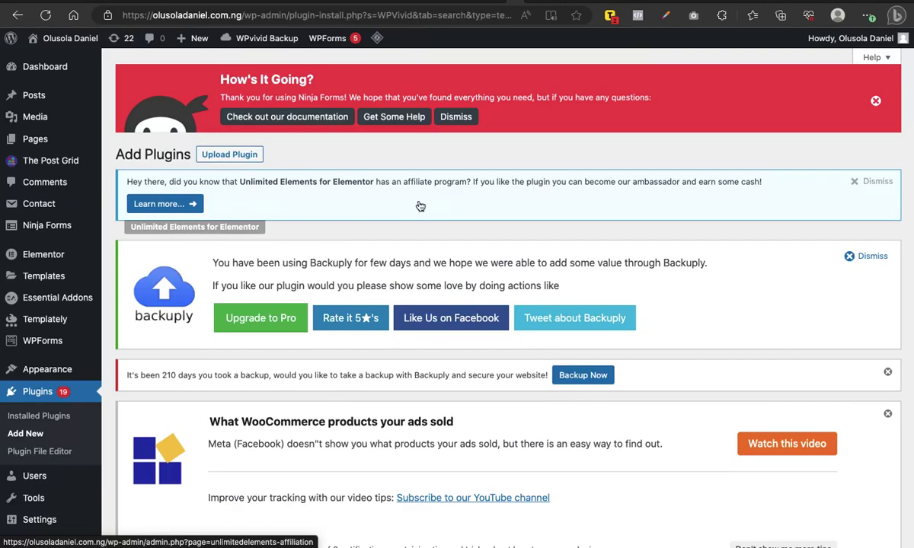
scroll(420, 206, "down", 10)
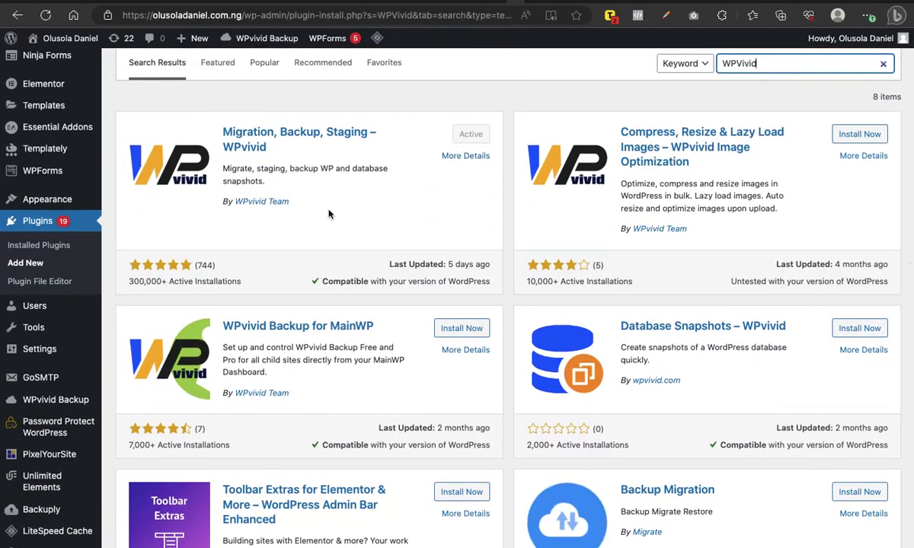
scroll(329, 214, "up", 7)
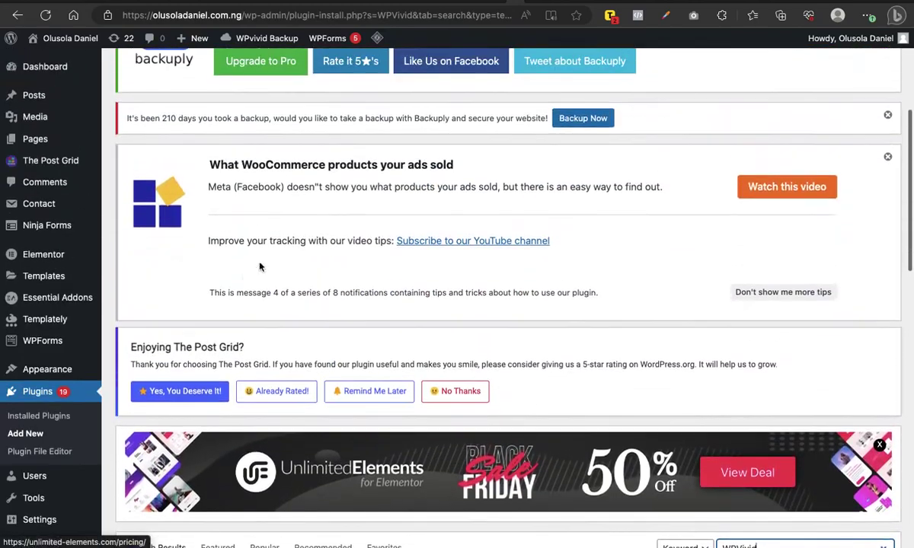
scroll(149, 326, "down", 5)
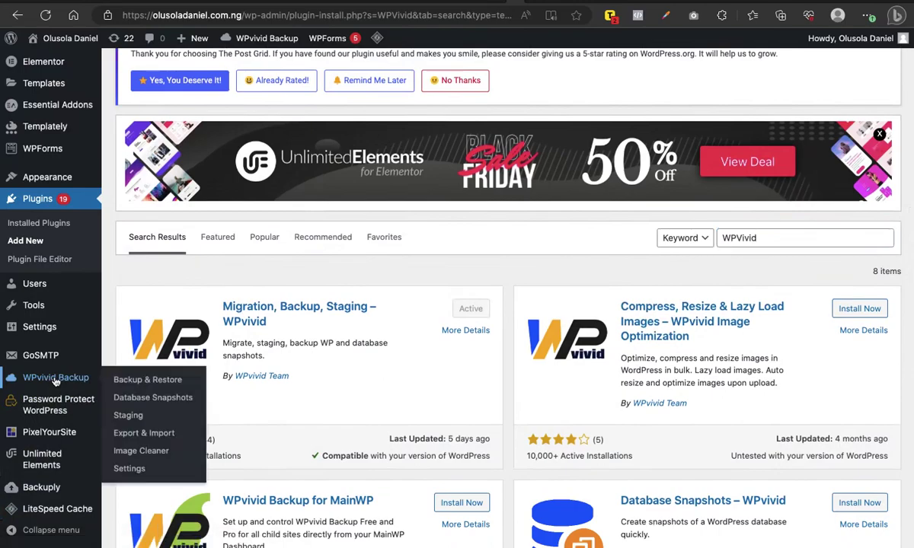
left_click(55, 381)
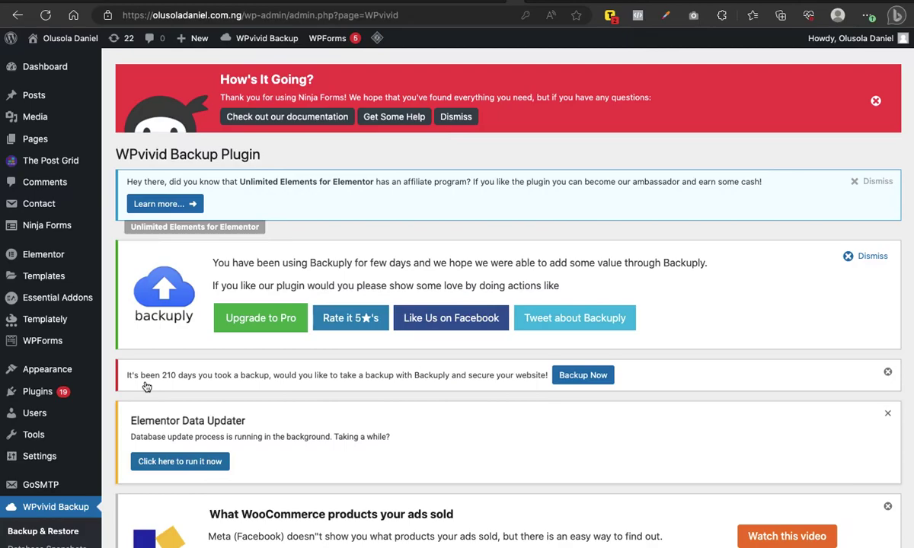
scroll(147, 387, "down", 6)
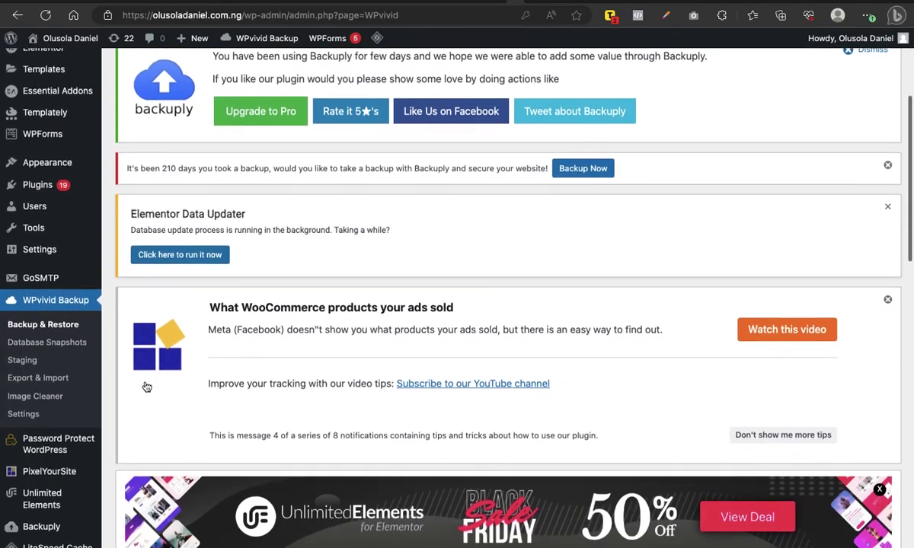
scroll(147, 387, "down", 3)
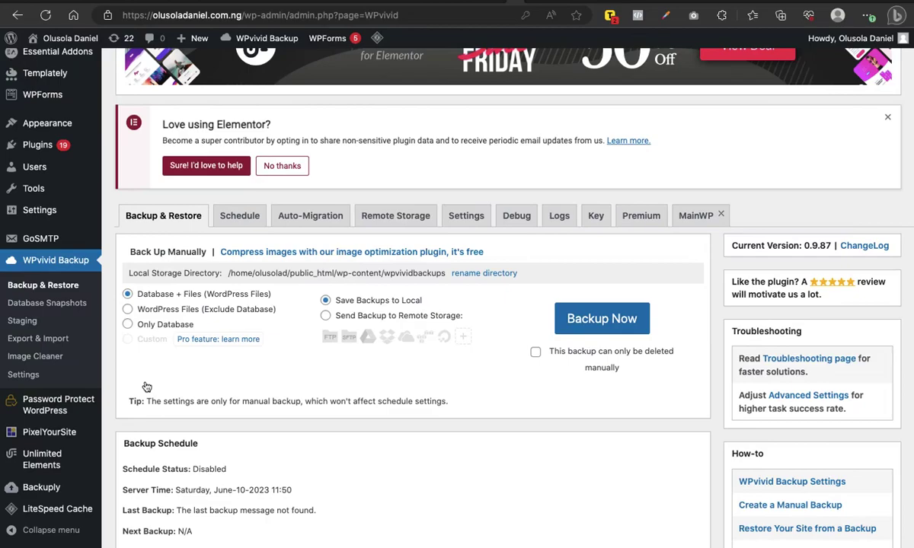
scroll(147, 388, "down", 5)
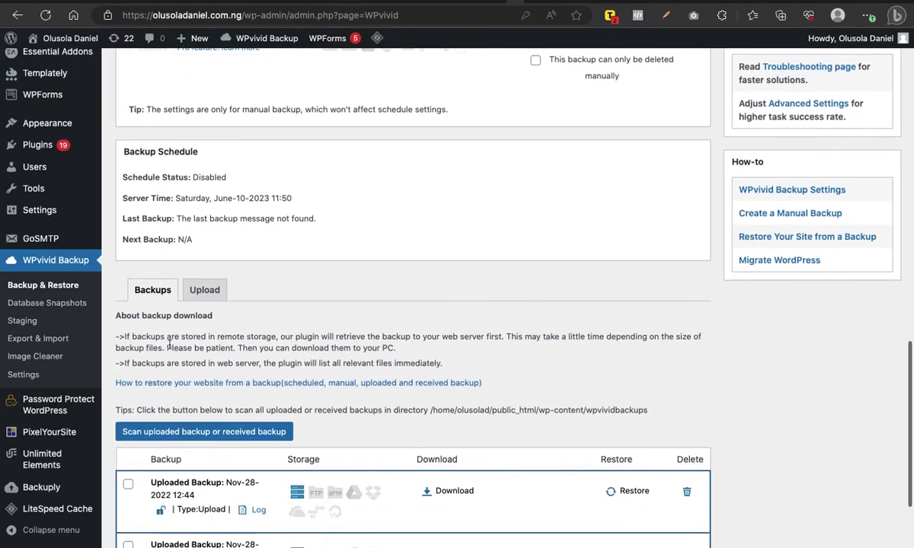
left_click(205, 290)
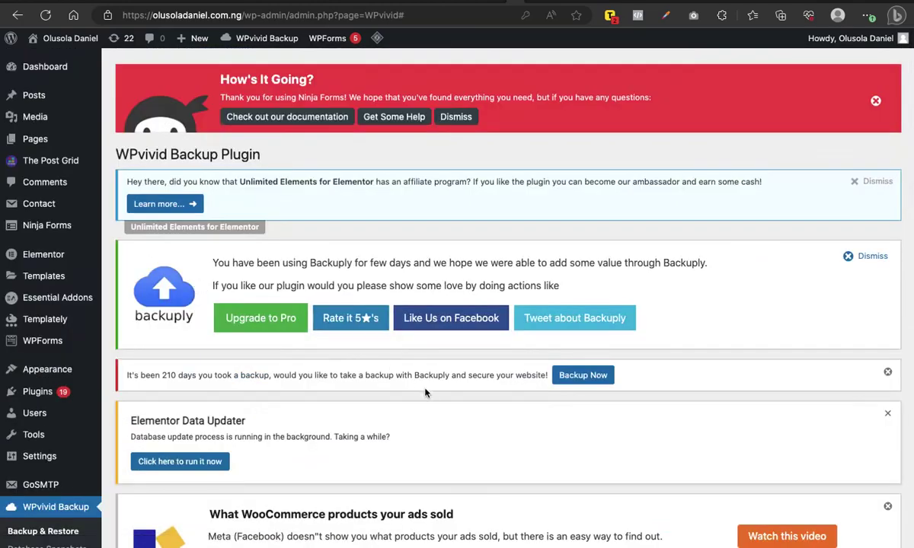
scroll(424, 403, "down", 6)
scroll(424, 409, "down", 7)
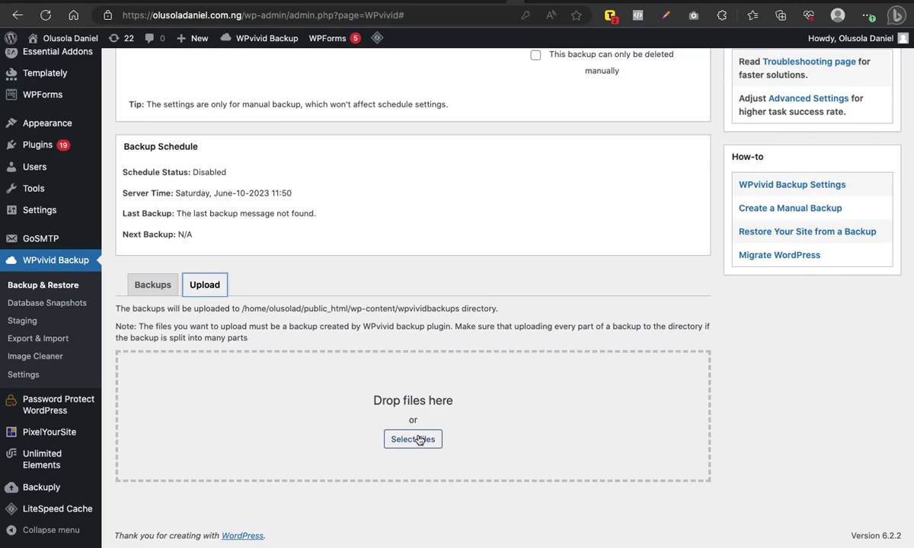
Step: Select all five backup zip files for upload, including part001 to part004, and cancel the file selection
left_click(406, 441)
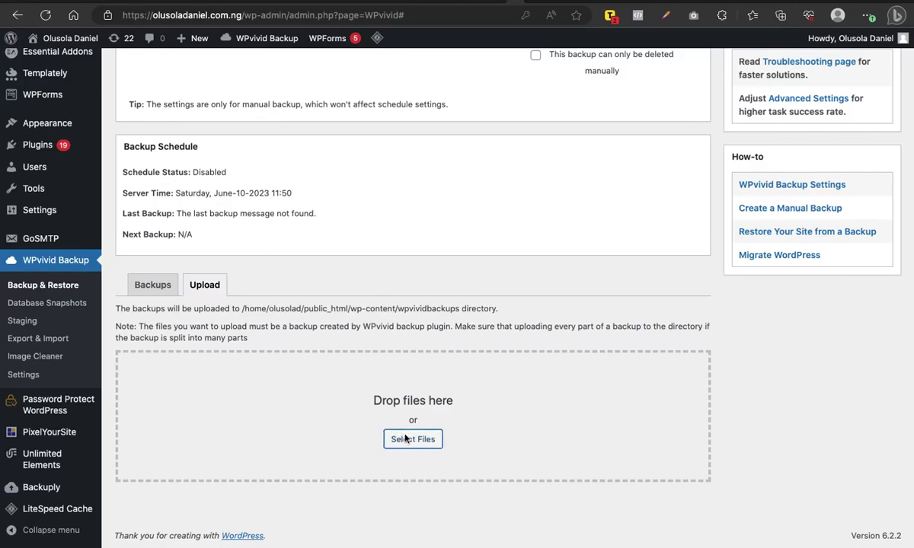
left_click(404, 439)
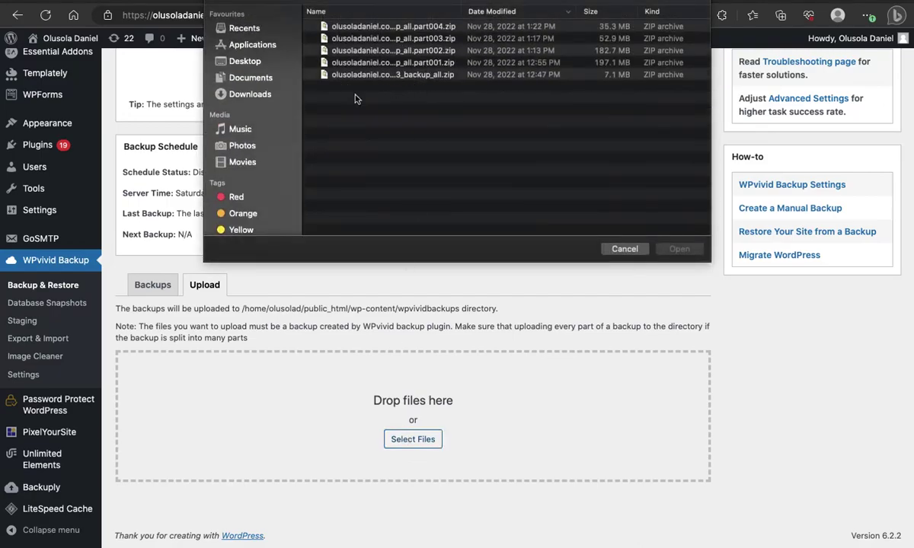
left_click(444, 74)
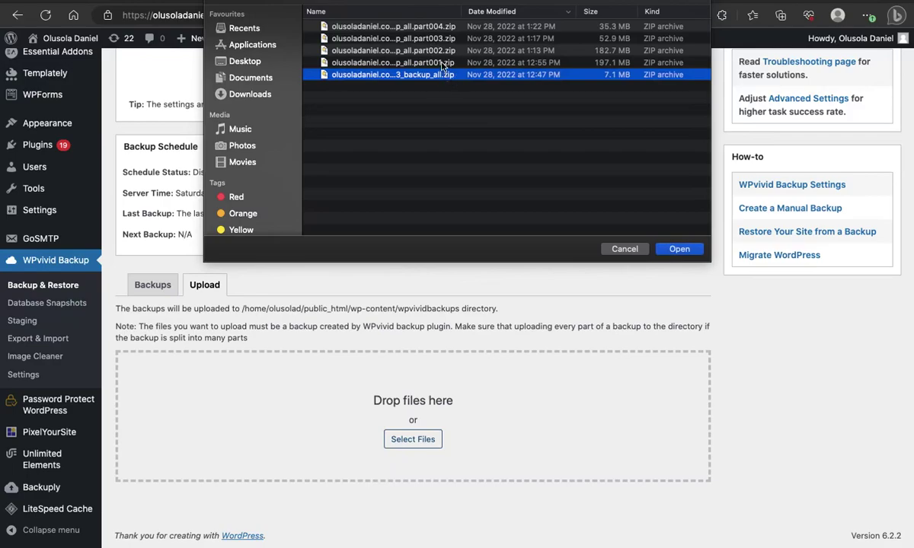
left_click(442, 63)
left_click(442, 51)
left_click(442, 39)
left_click(441, 28)
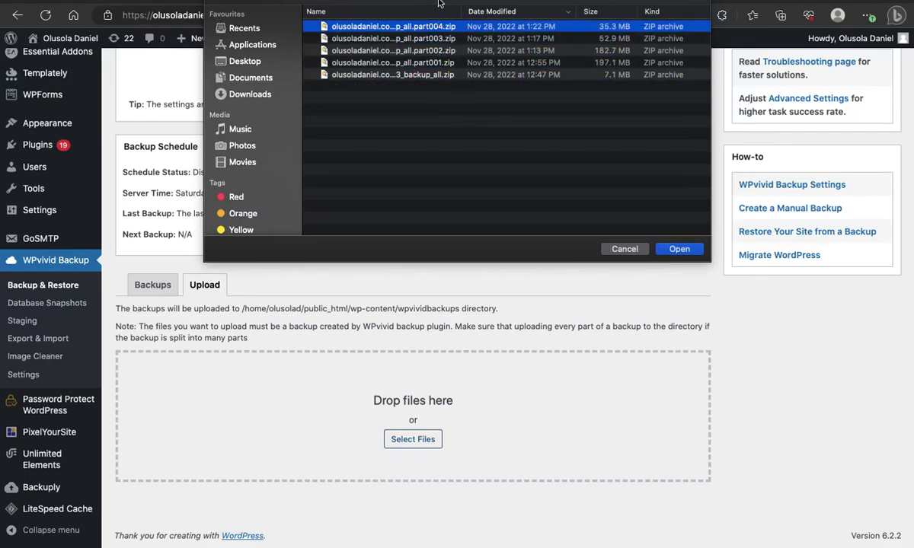
left_click(416, 75)
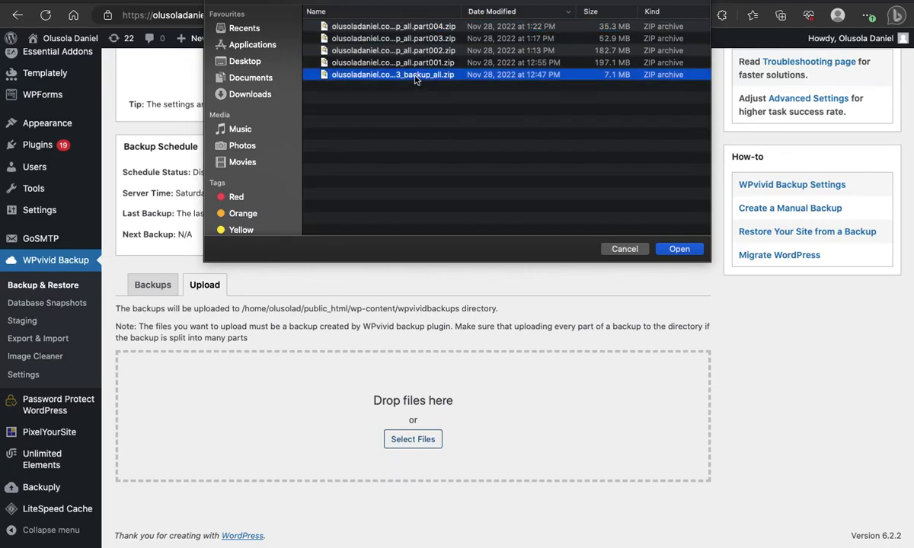
left_click(416, 64, "shift")
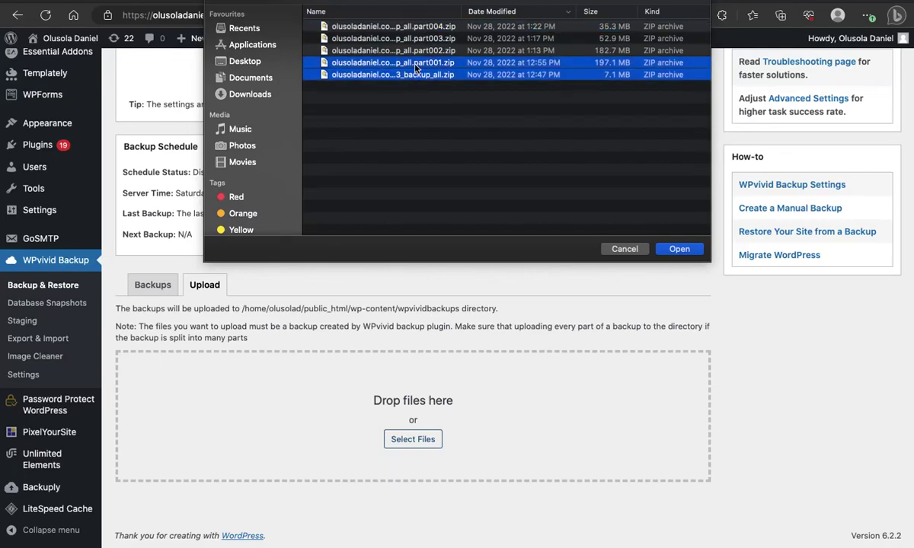
left_click(415, 51, "shift")
left_click(390, 39, "shift")
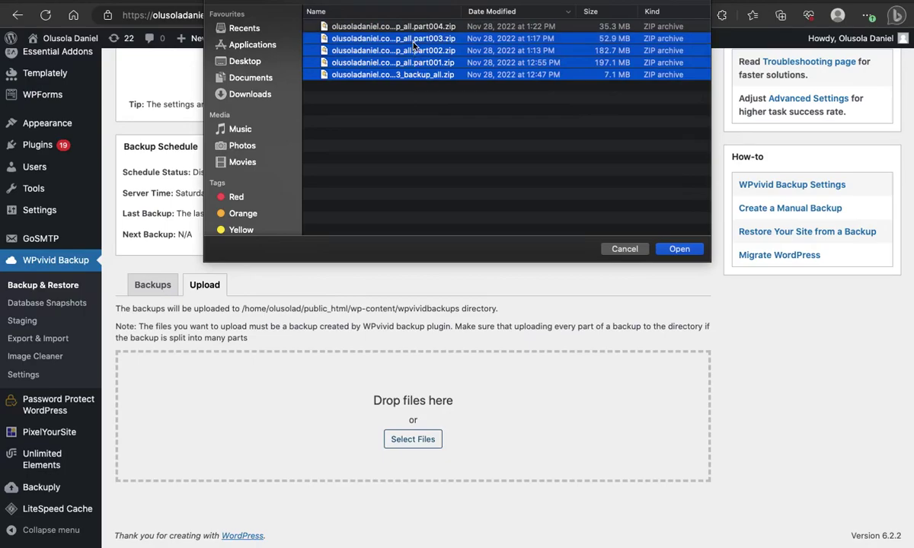
left_click(412, 27, "shift")
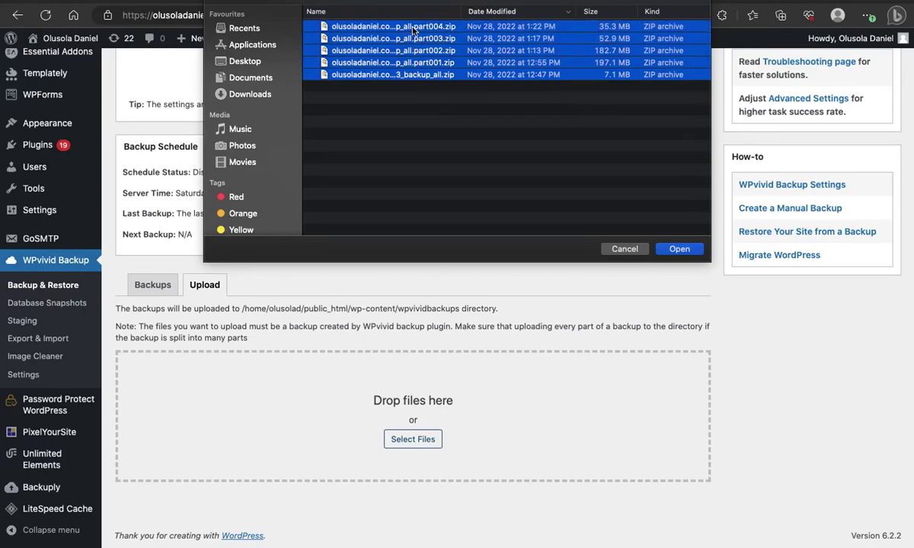
left_click(625, 250)
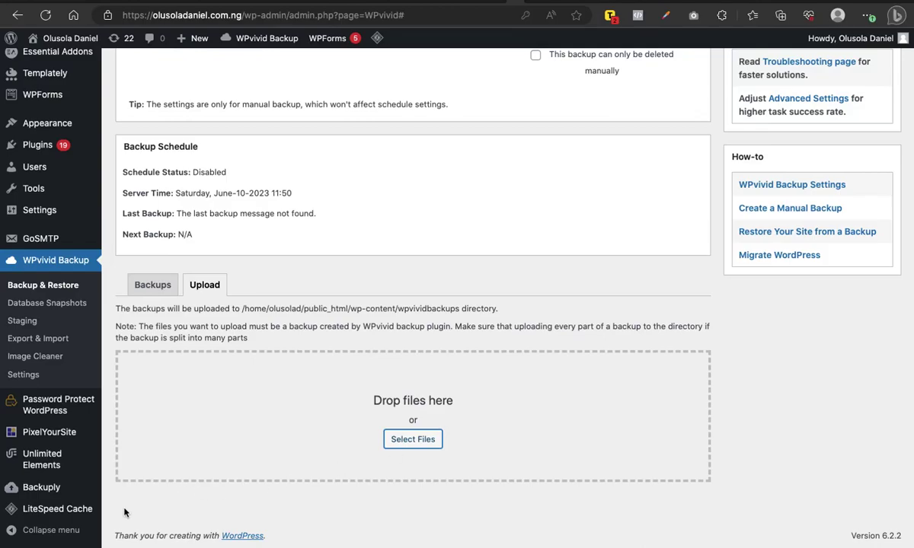
left_click(161, 491)
left_click_drag(161, 491, 359, 498)
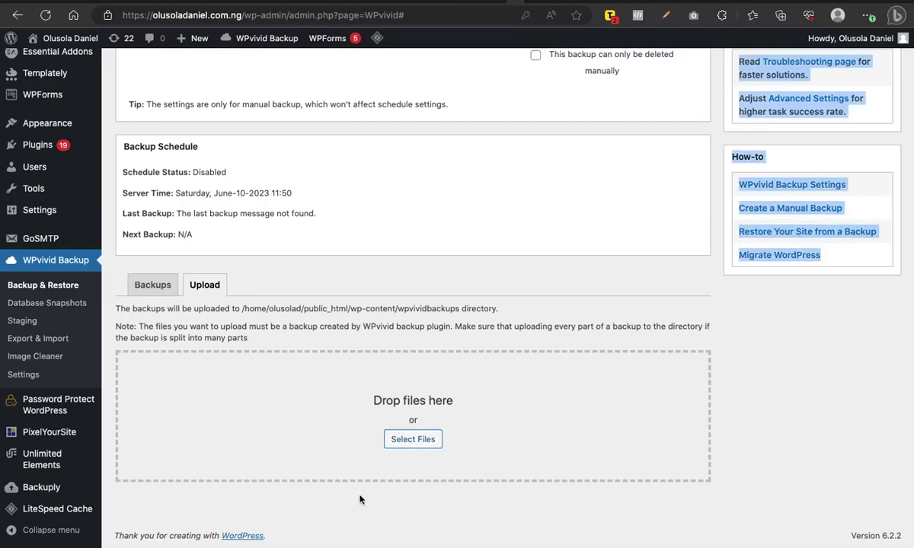
left_click(169, 509)
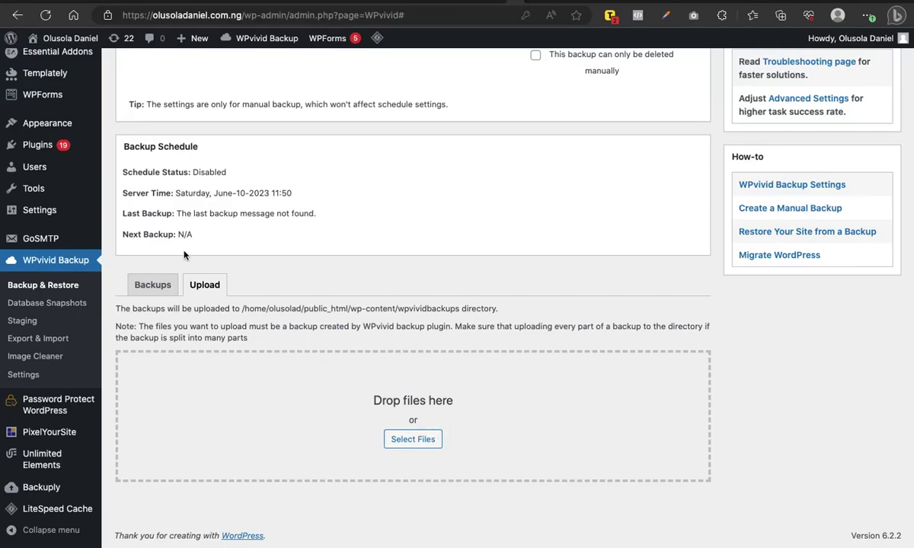
Step: Display the list of uploaded backups and review their Restore options
left_click(151, 284)
scroll(414, 402, "down", 15)
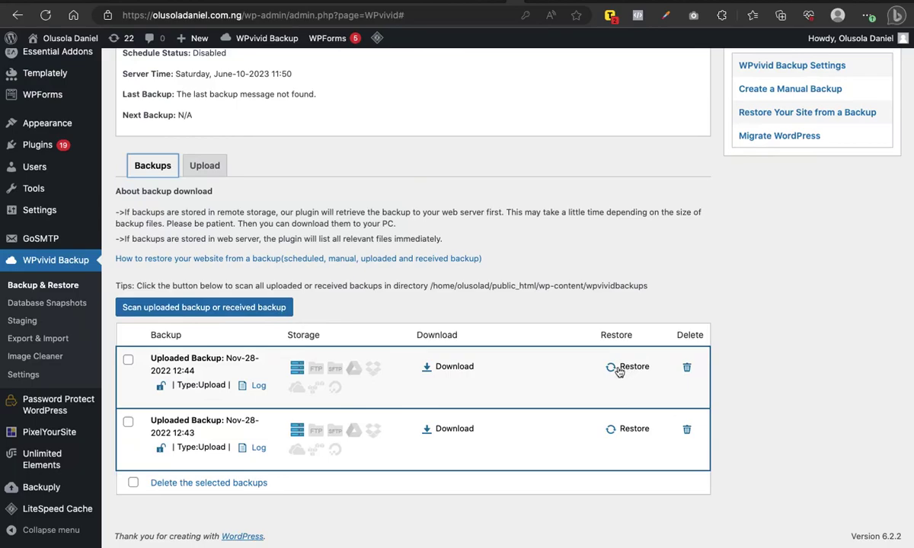
Step: Display the backup upload area, view the backup zip files available for selection, and cancel the file selection
left_click(204, 165)
scroll(450, 421, "down", 1)
scroll(451, 421, "down", 10)
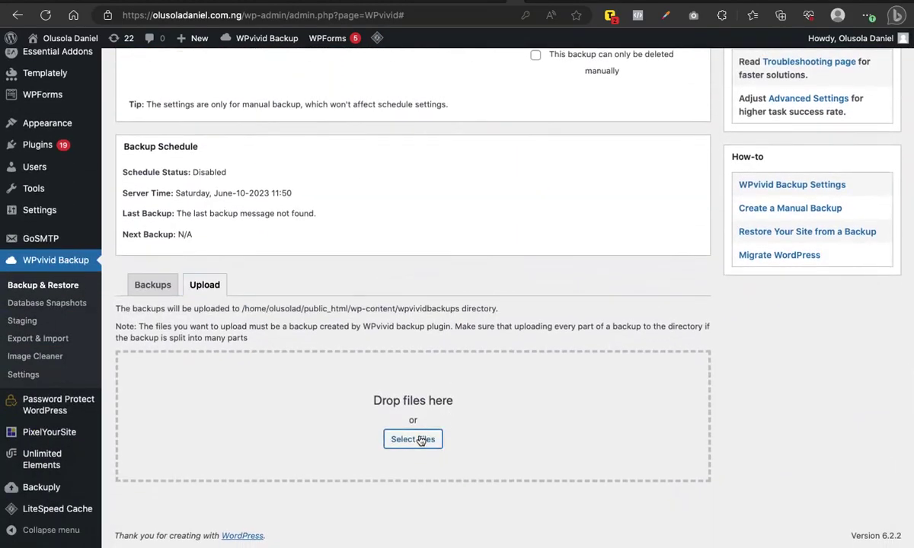
left_click(413, 439)
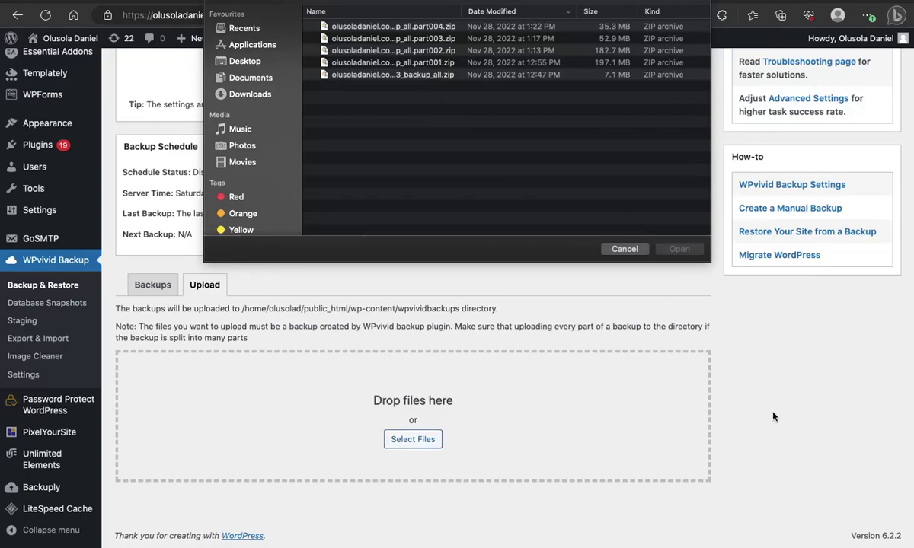
left_click(624, 250)
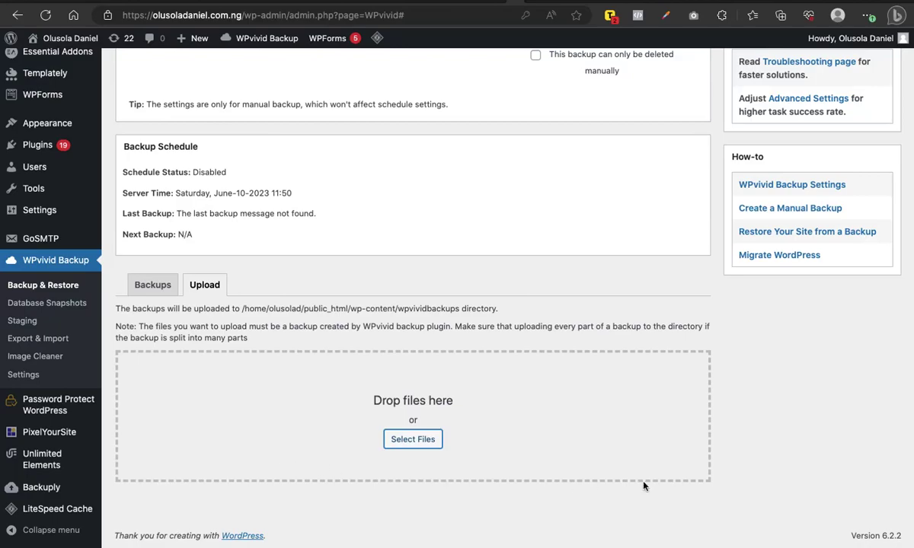
Step: Review the list of uploaded backups, revisit the upload area, and return to the backups list with its Restore options
left_click(163, 287)
scroll(433, 466, "down", 15)
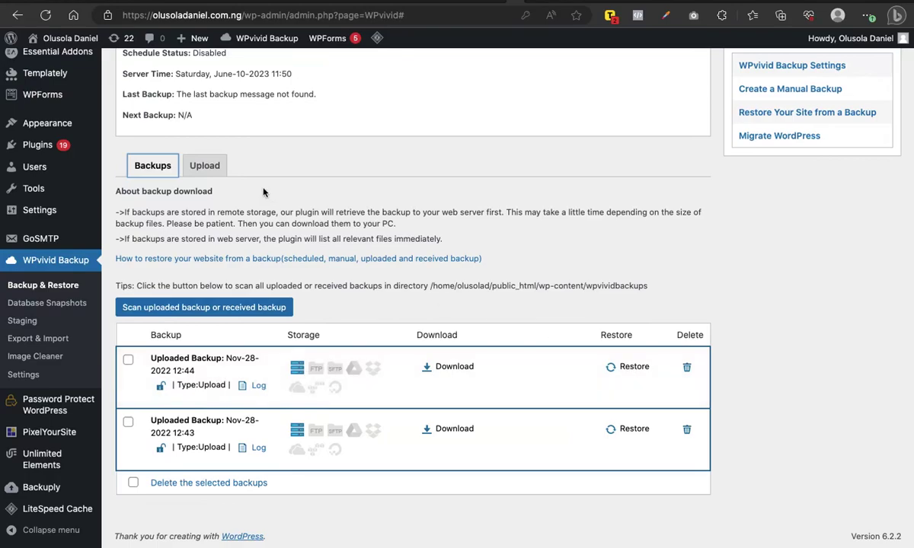
left_click(211, 173)
scroll(387, 412, "down", 10)
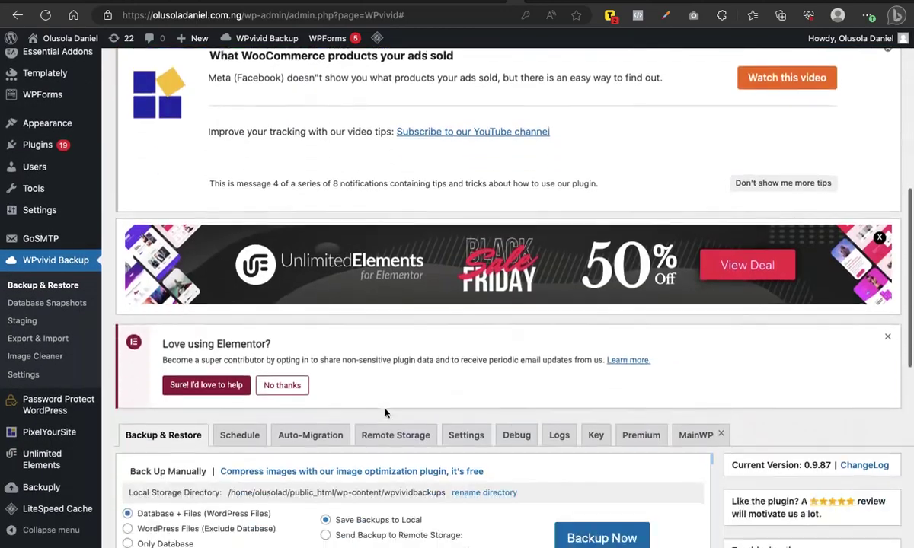
scroll(387, 414, "down", 1)
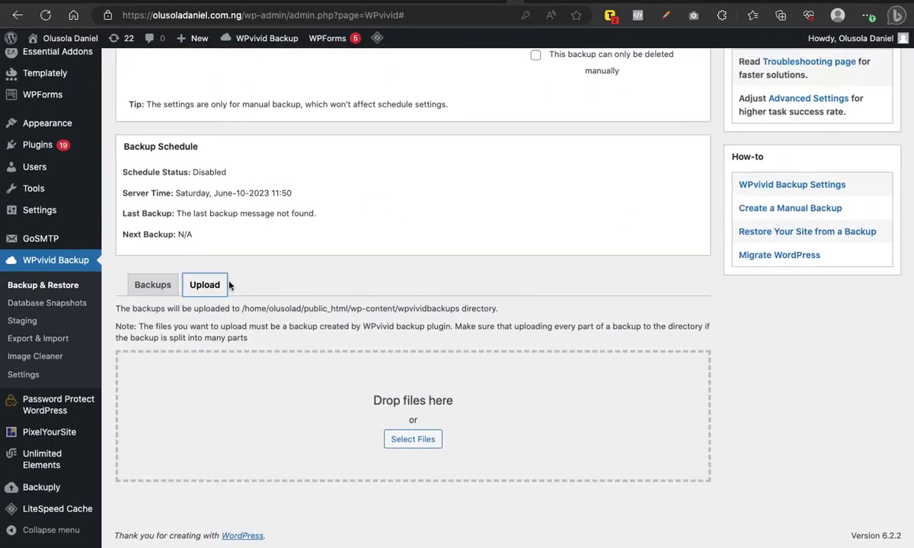
left_click(164, 287)
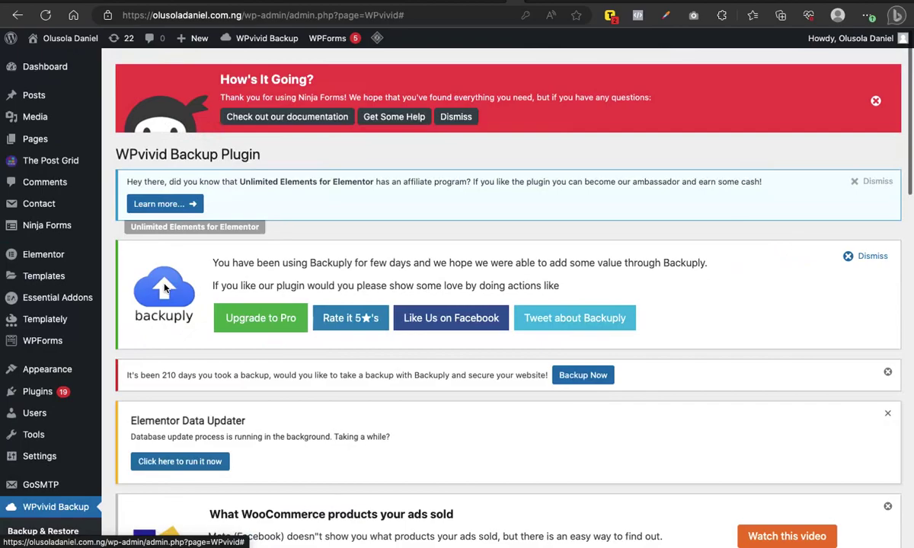
scroll(444, 518, "down", 10)
scroll(387, 462, "down", 3)
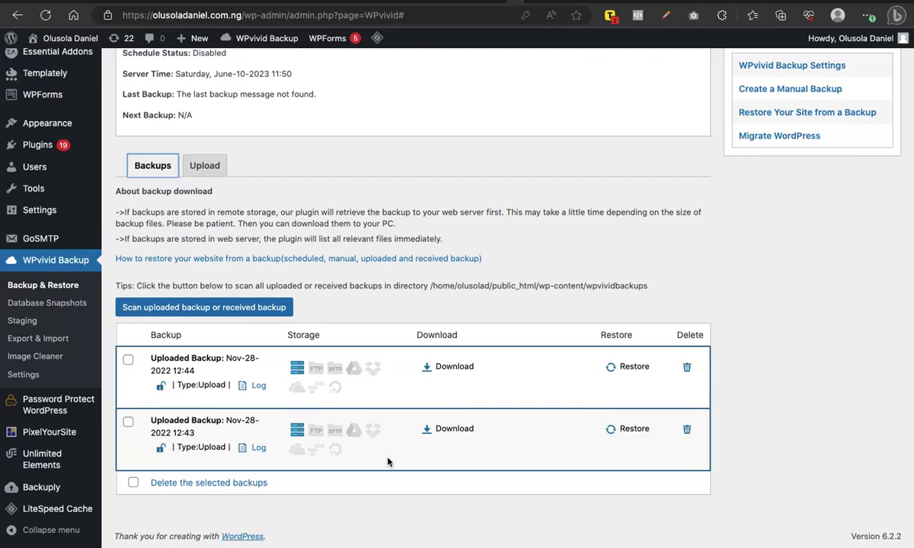
scroll(386, 462, "up", 10)
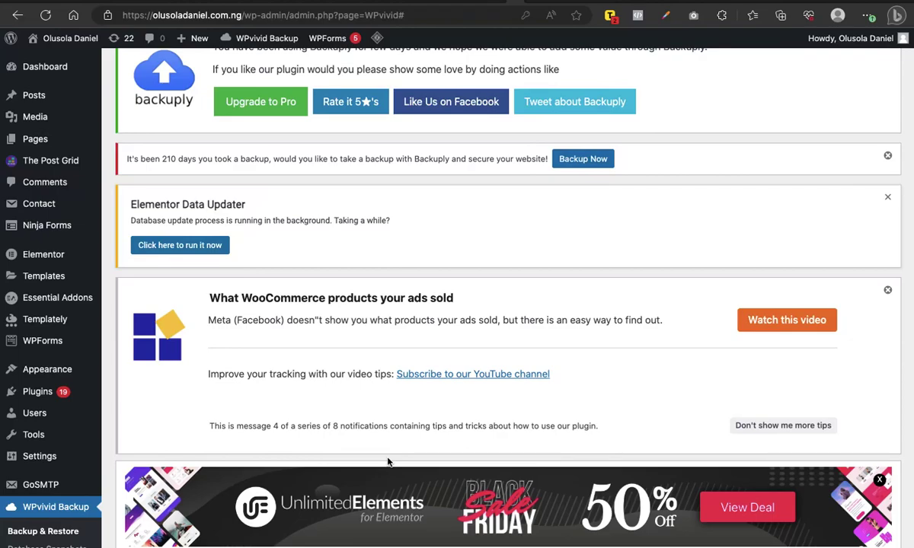
scroll(373, 341, "up", 3)
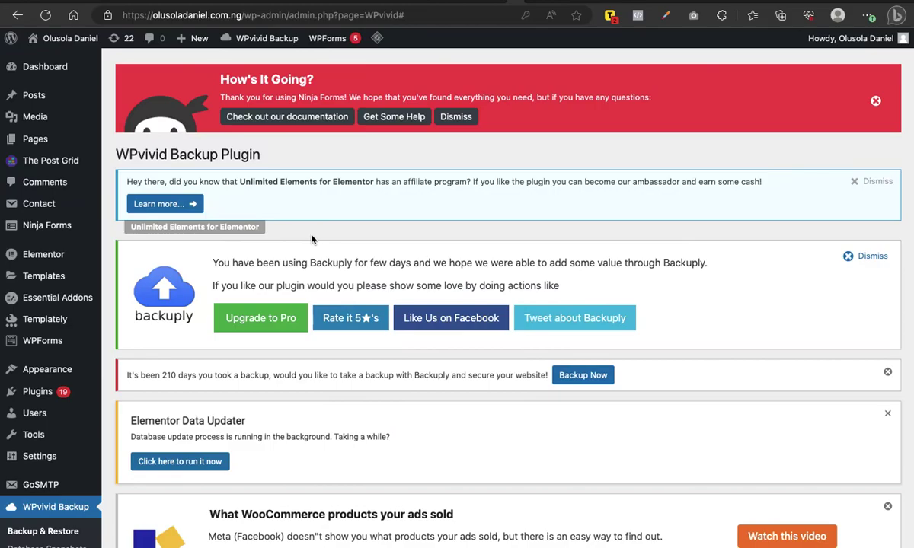
scroll(311, 239, "down", 10)
scroll(311, 240, "down", 3)
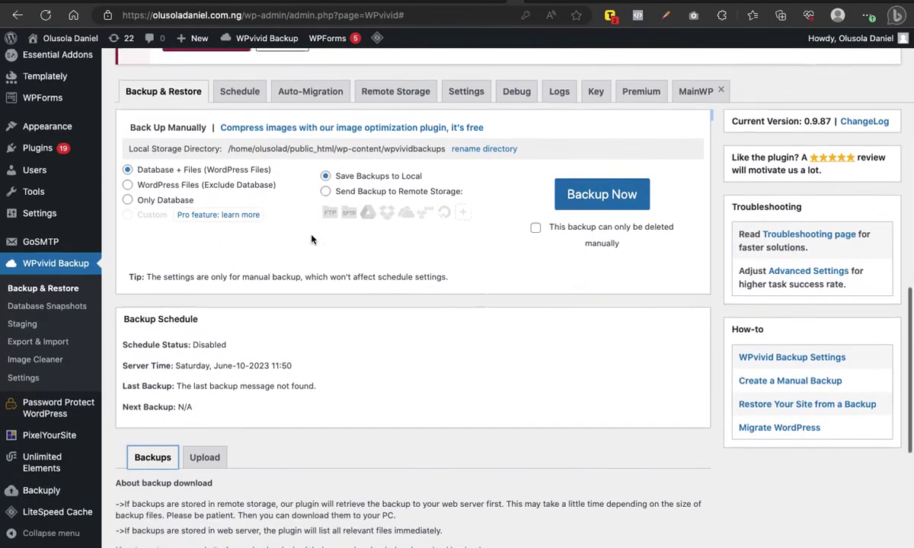
scroll(310, 240, "up", 13)
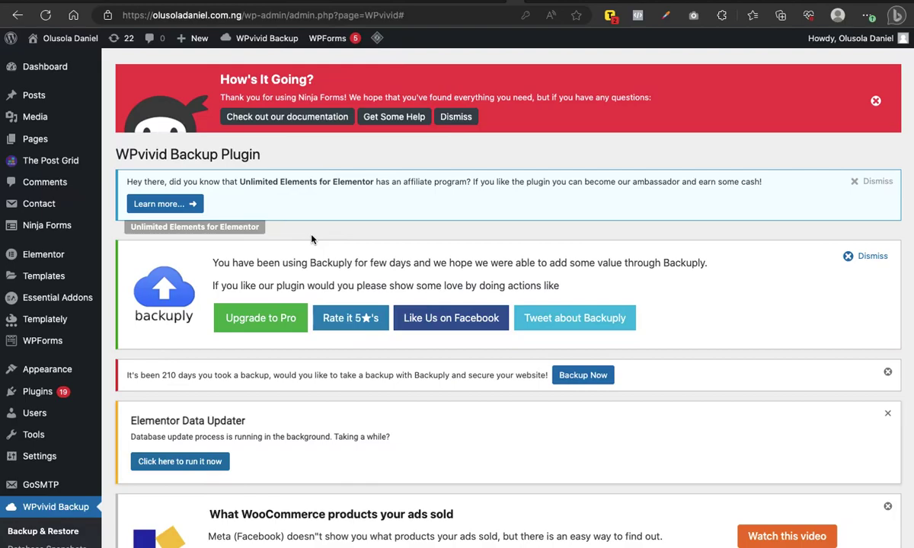
scroll(312, 237, "down", 5)
scroll(312, 237, "up", 2)
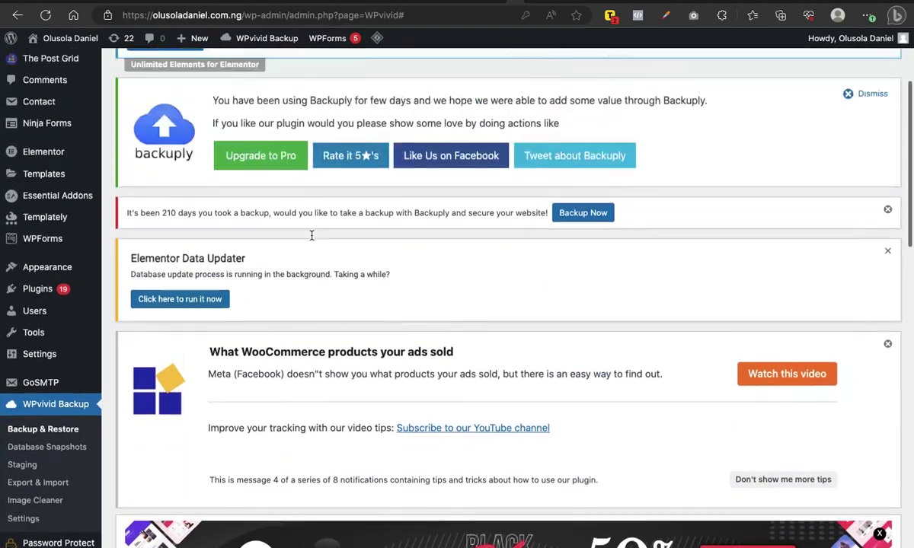
scroll(311, 236, "up", 3)
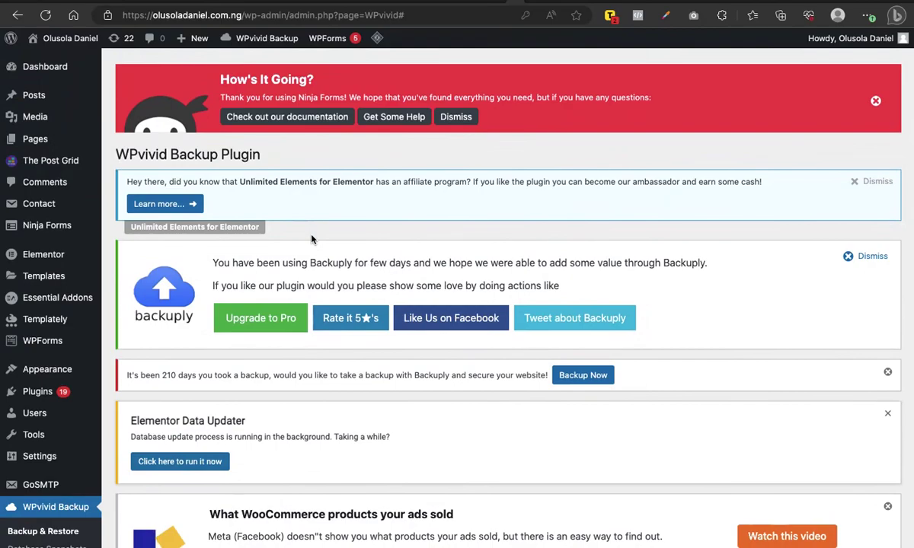
scroll(312, 239, "down", 1)
scroll(312, 239, "up", 1)
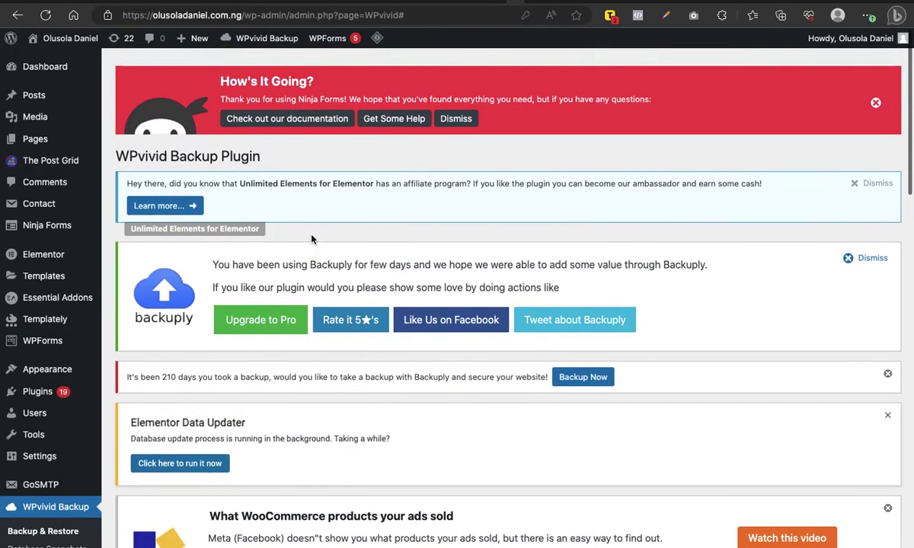